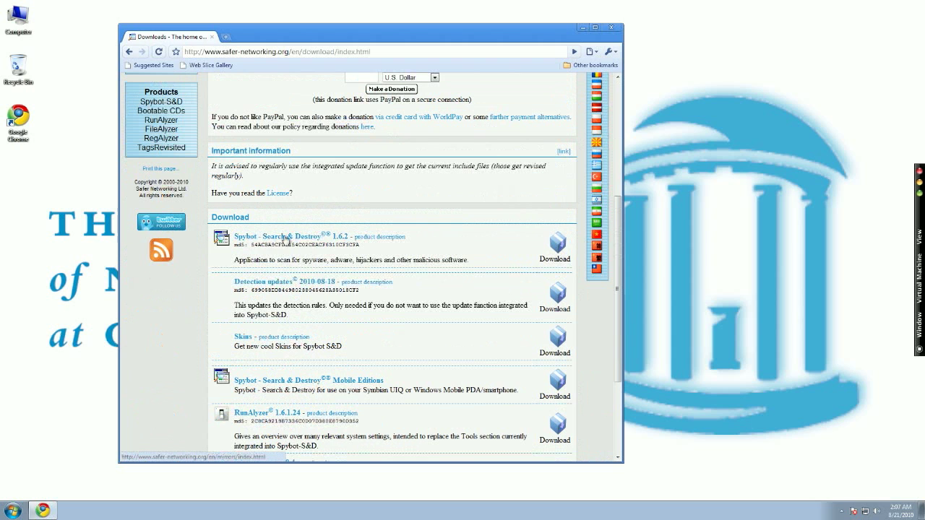
Download Spybot - Search & Destroy 1.6.2 from the BN Fileforum mirror and launch its installer.
left_click(558, 245)
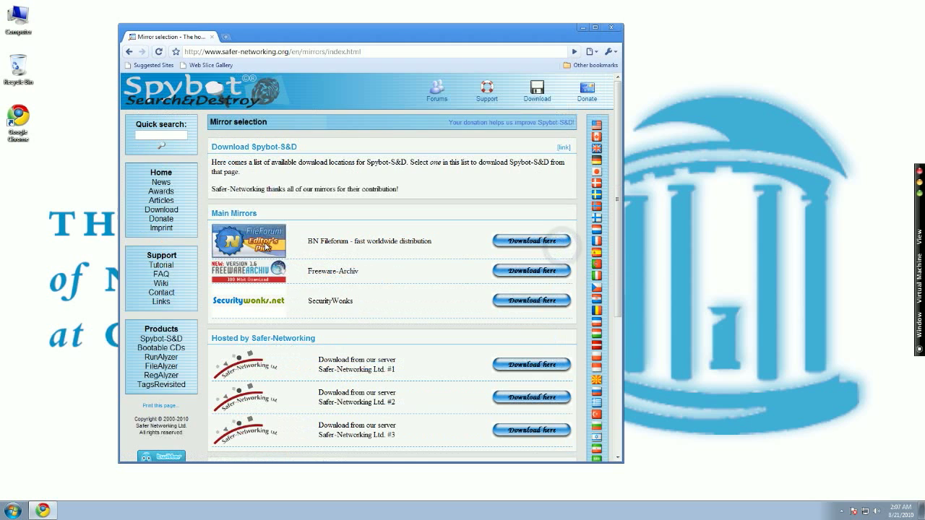
left_click(554, 240)
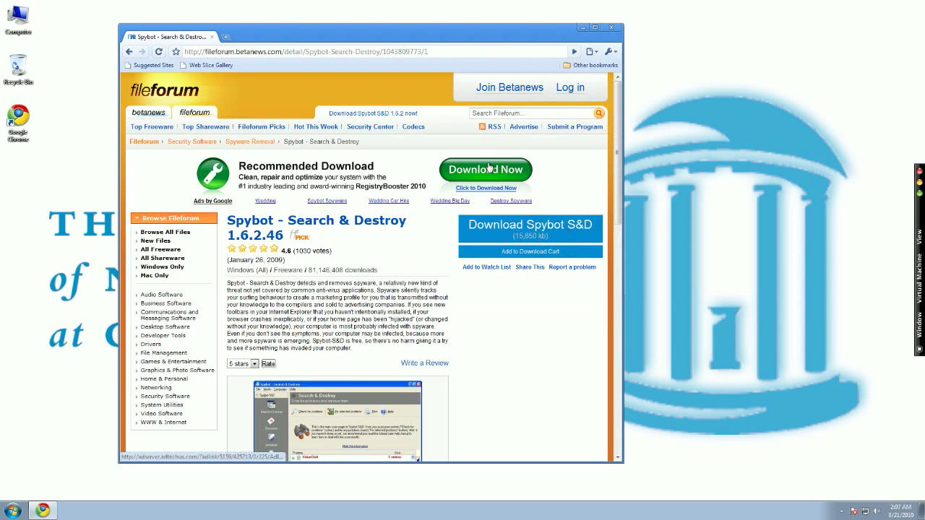
scroll(262, 326, "down", 15)
scroll(261, 325, "up", 9)
scroll(282, 318, "up", 4)
scroll(284, 318, "up", 1)
left_click(509, 234)
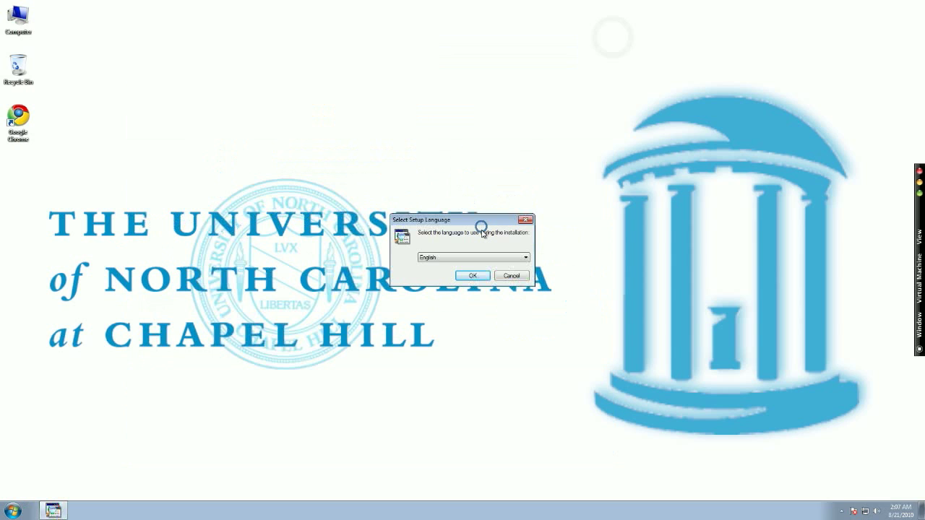
Start the setup in English, accept the license agreement, and keep the default destination and Full installation components.
left_click(471, 275)
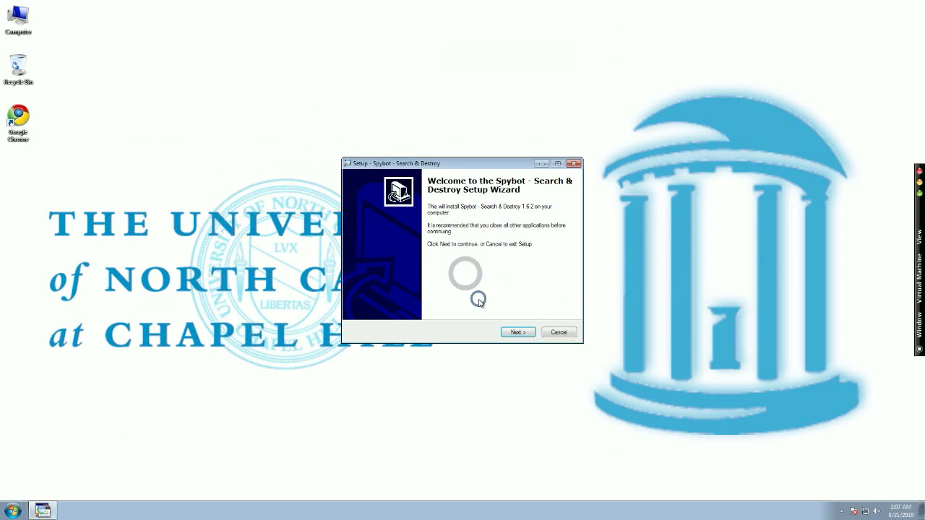
left_click(507, 331)
left_click(375, 302)
left_click(517, 331)
left_click(518, 332)
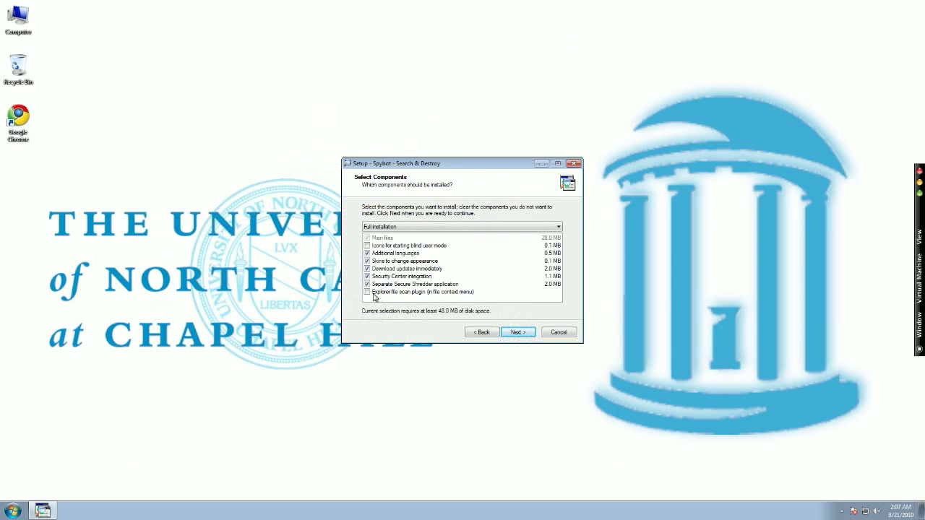
left_click(520, 334)
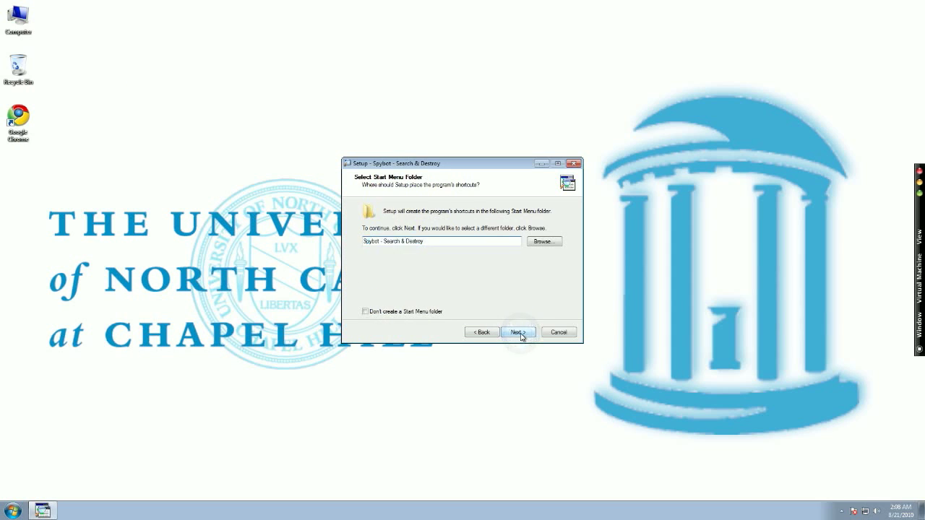
Keep the default Start Menu folder, disable desktop icons and Internet Explorer protection (SDHelper), and install the program.
left_click(521, 334)
left_click(369, 238)
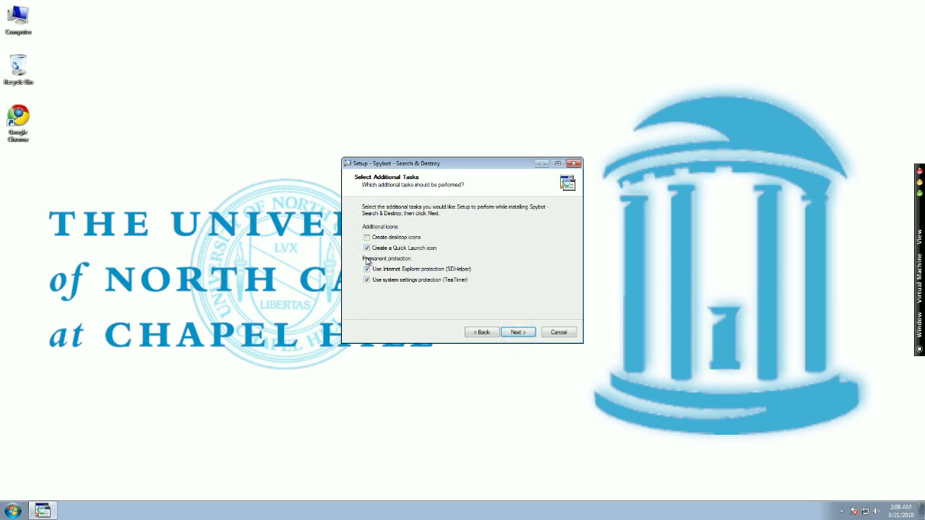
left_click(366, 269)
left_click(516, 336)
left_click(514, 331)
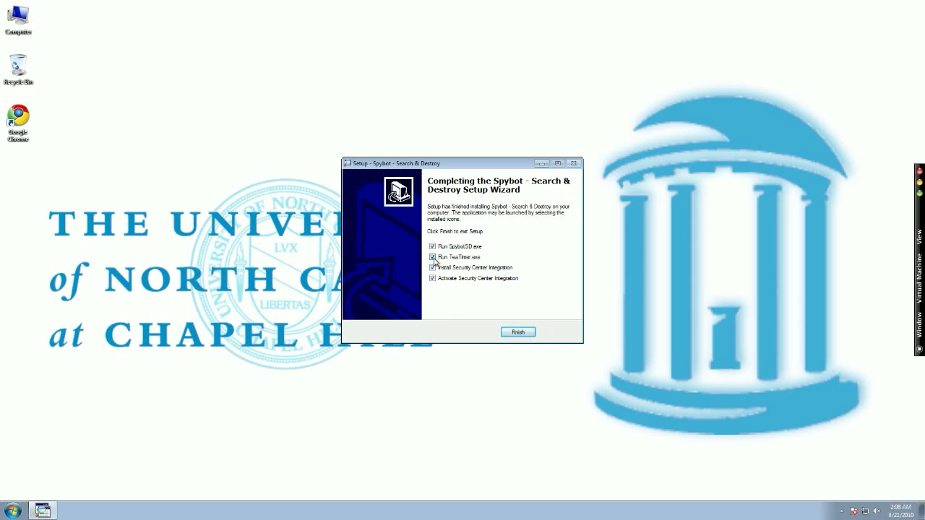
Finish setup with only Run SpybotSD.exe enabled, excluding TeaTimer and both Security Center options, and acknowledge the legal notice.
left_click(432, 257)
left_click(431, 267)
left_click(432, 278)
left_click(526, 333)
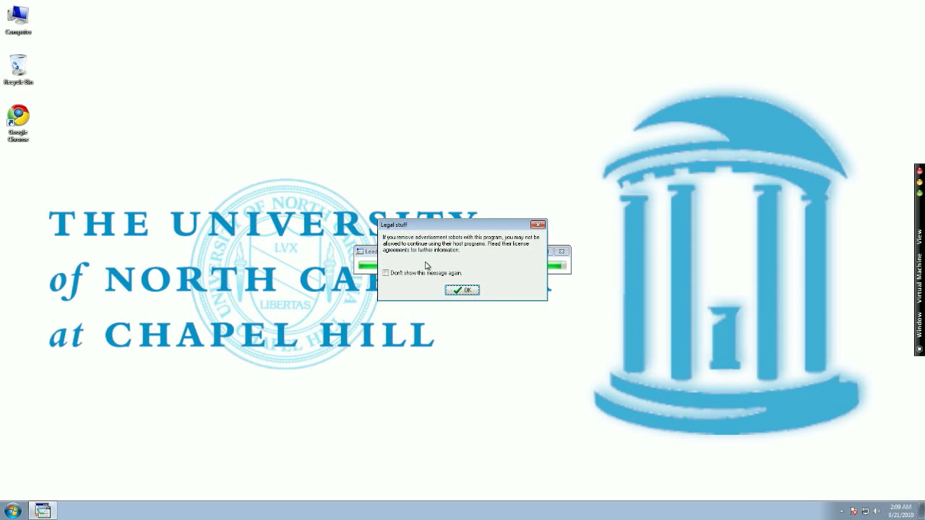
left_click(457, 289)
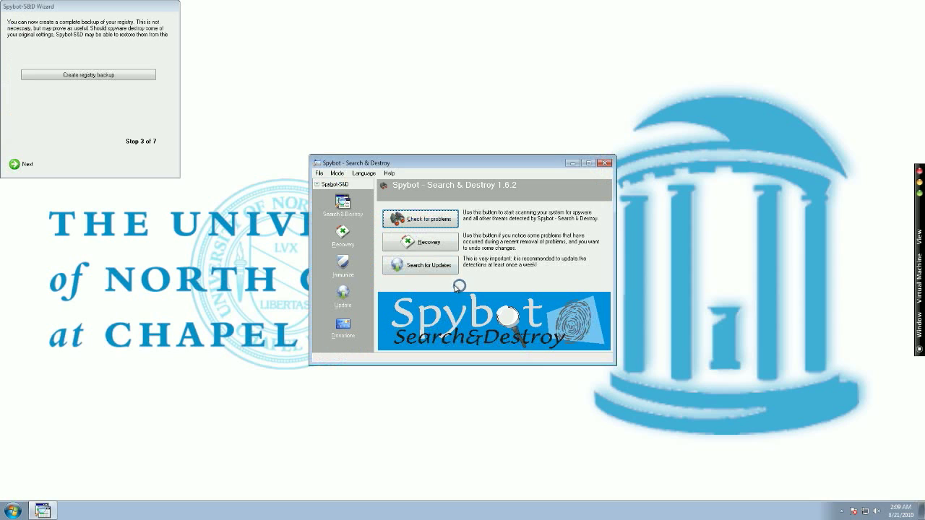
Create a registry backup in the Spybot-S&D Wizard and complete the wizard to start using the program.
left_click_drag(80, 6, 86, 9)
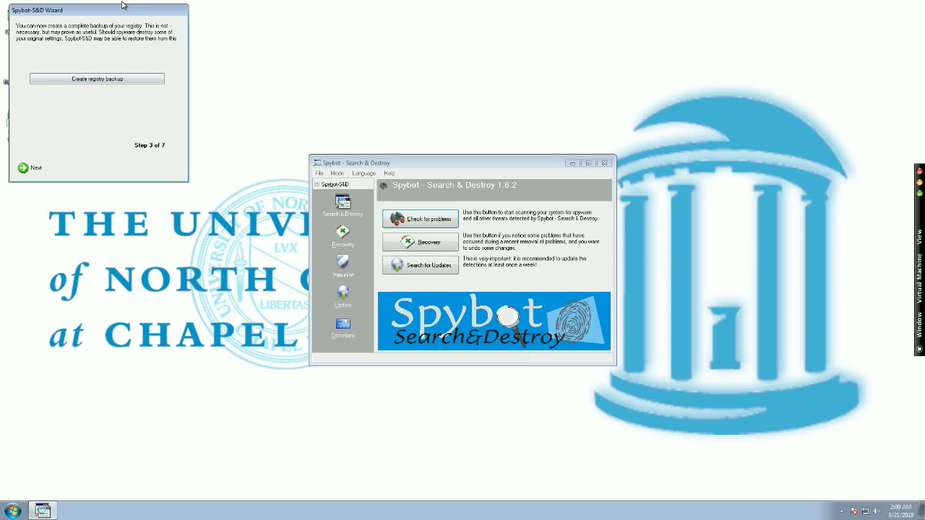
left_click_drag(116, 10, 151, 15)
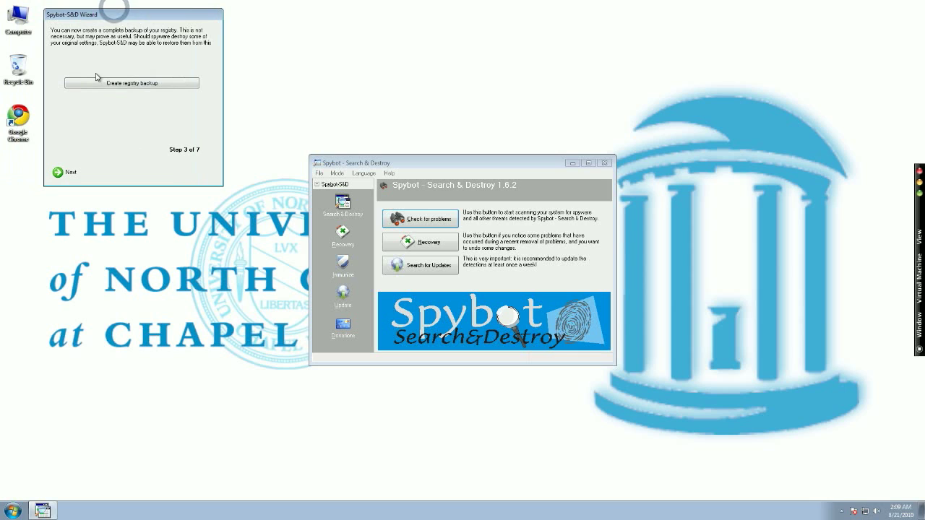
left_click(125, 88)
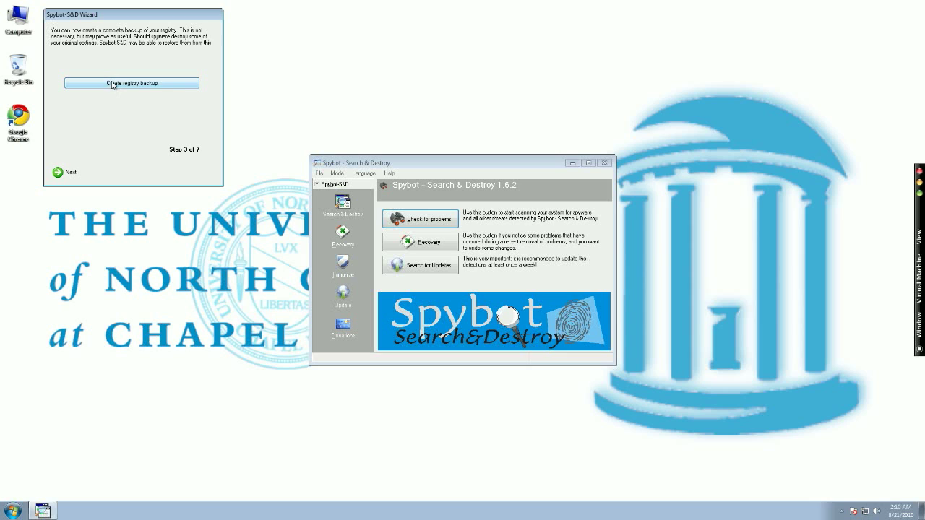
left_click(58, 172)
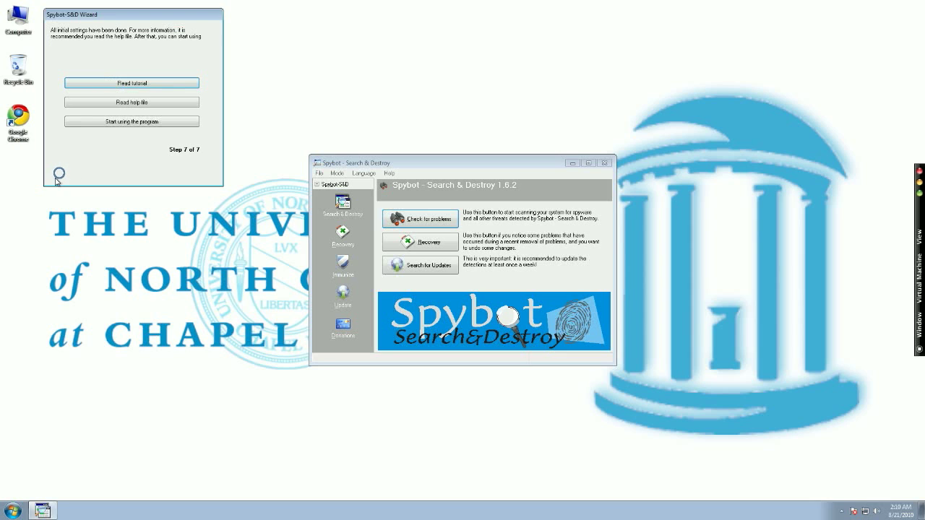
left_click(132, 123)
Open the Immunize page and apply passive protection to the listed profiles, acknowledging the administrator rights messages.
left_click_drag(429, 163, 335, 161)
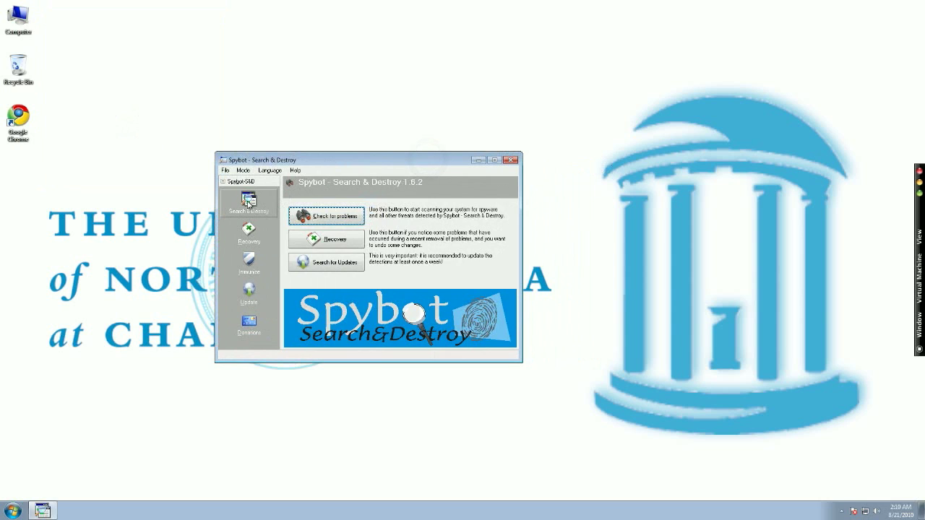
left_click(248, 203)
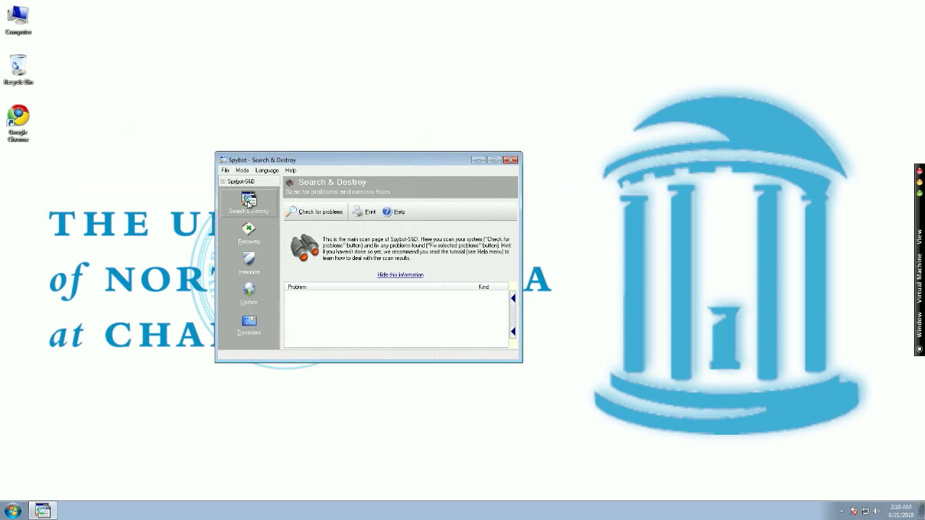
left_click(249, 261)
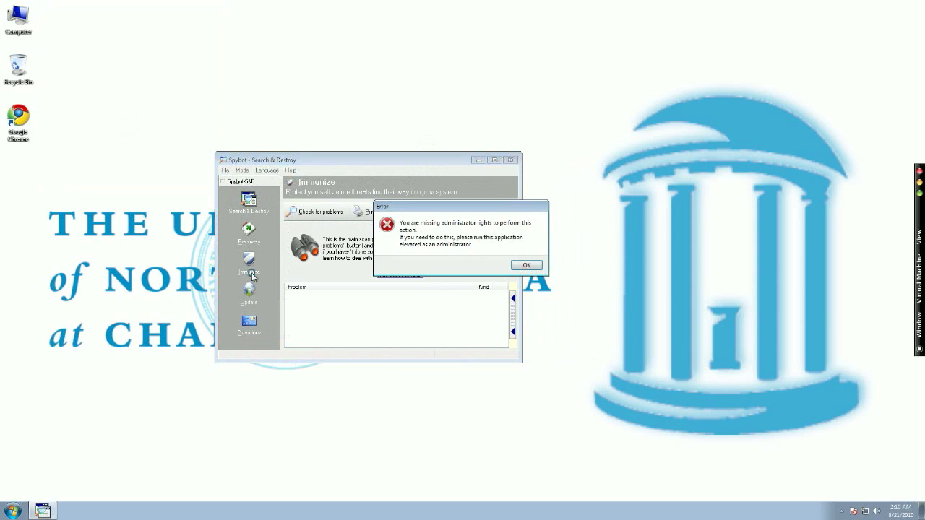
left_click(529, 266)
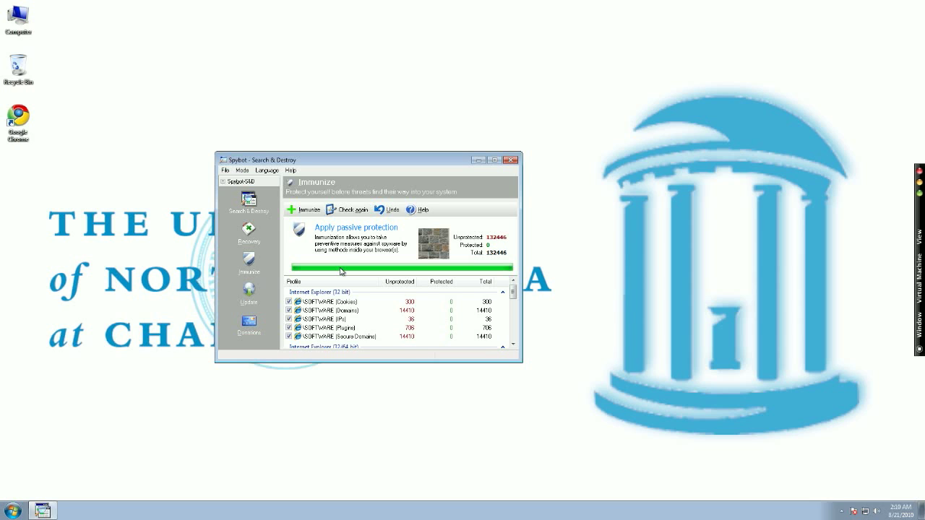
left_click(309, 207)
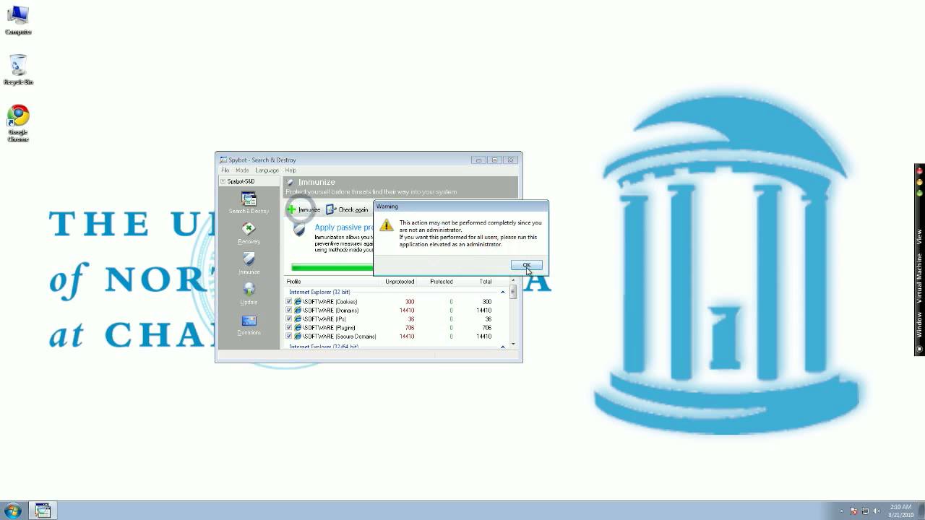
left_click(527, 266)
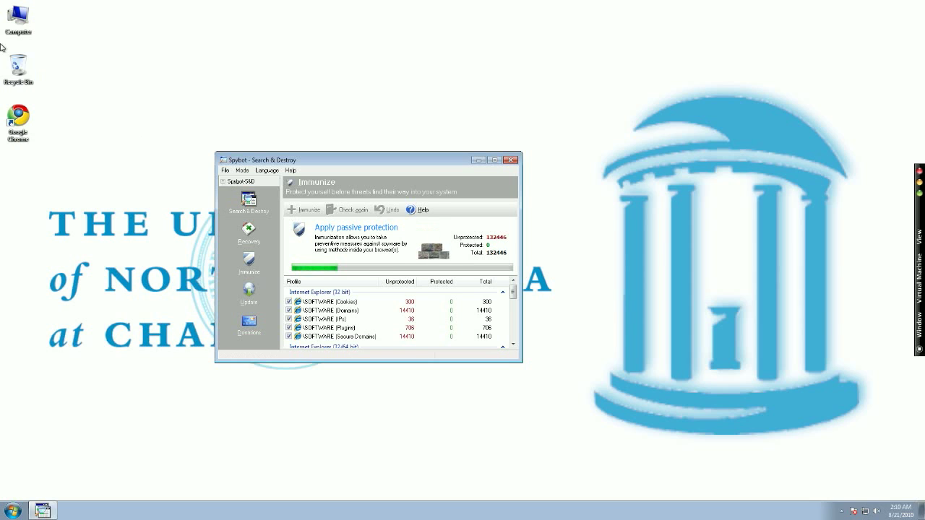
Find the Spybot - Search & Destroy shortcut and set its compatibility properties to always run as an administrator.
left_click(13, 510)
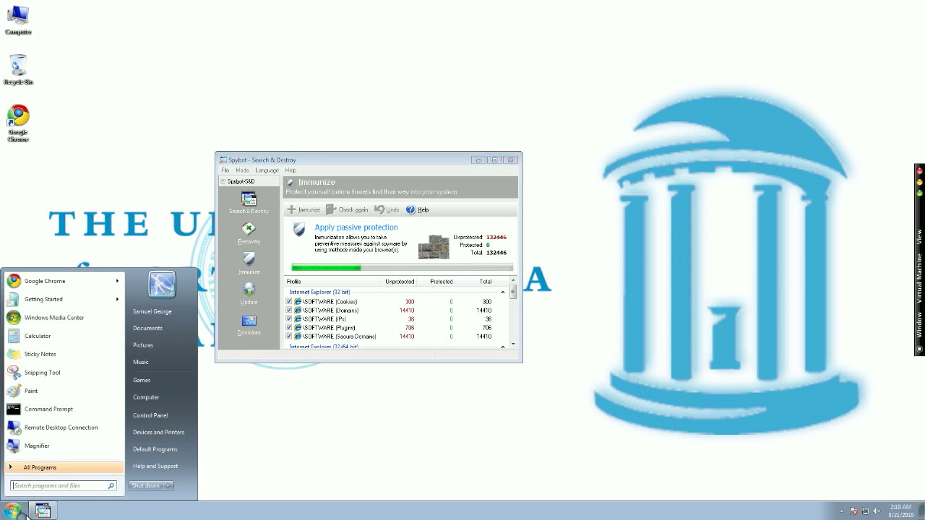
type("spy")
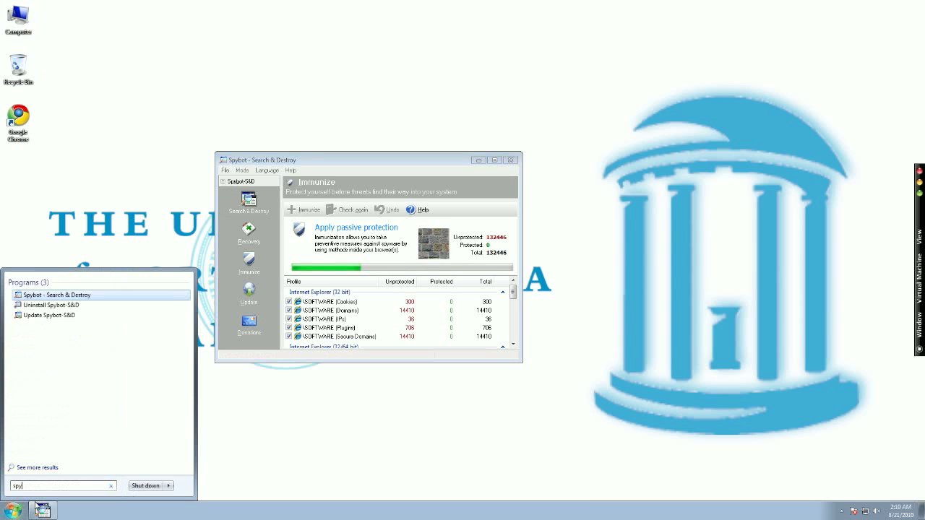
right_click(35, 296)
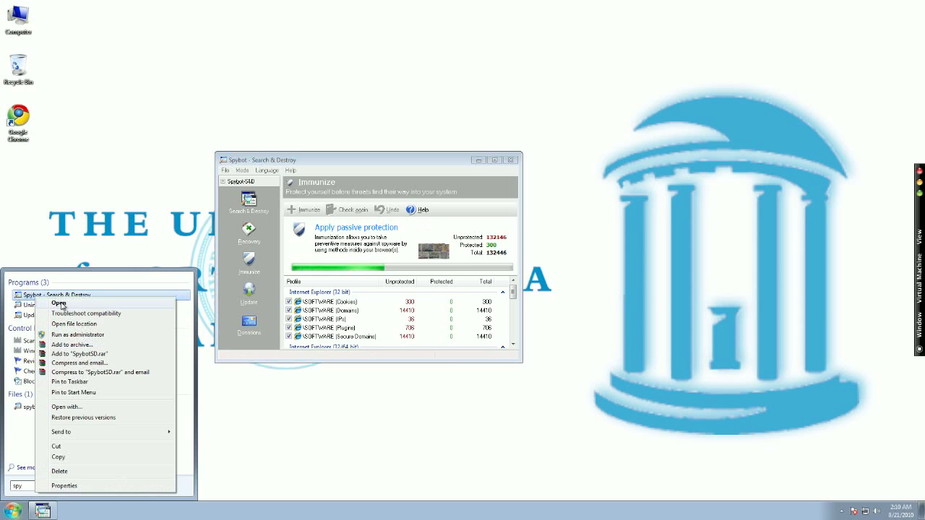
left_click(67, 486)
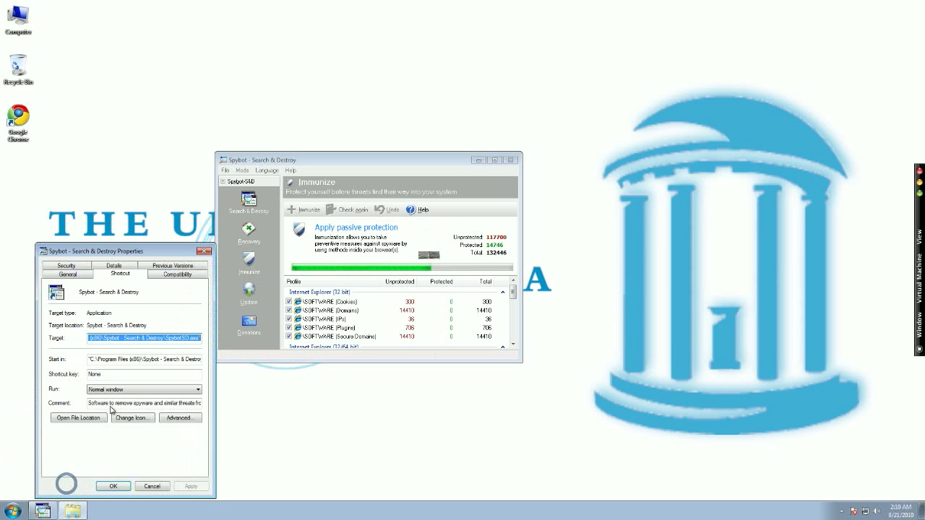
left_click(164, 277)
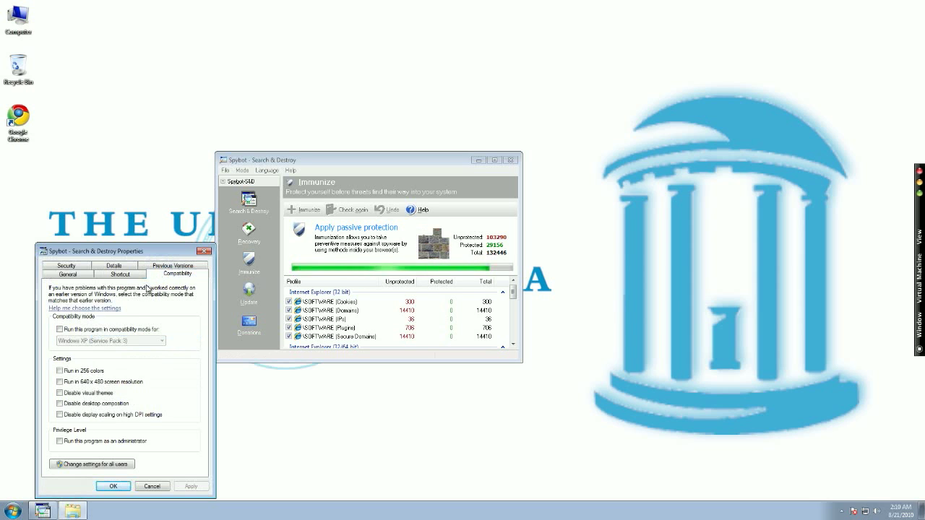
left_click(59, 441)
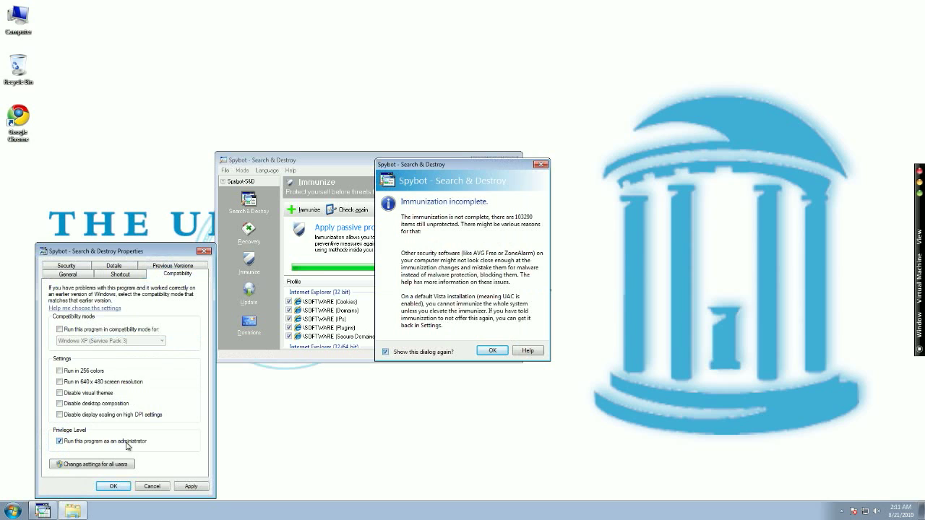
left_click(191, 487)
left_click(115, 485)
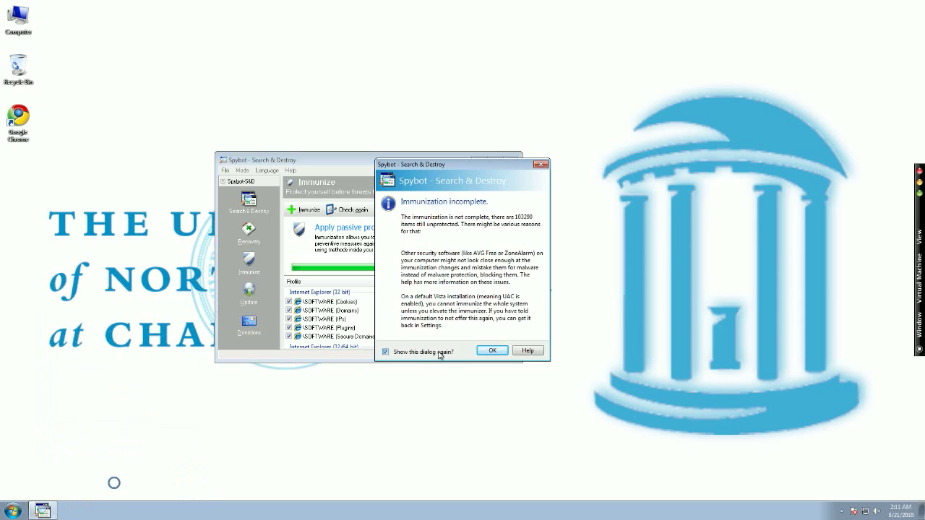
Close Spybot and relaunch it with administrator rights, allowing the elevation request and acknowledging the legal notice.
left_click(492, 351)
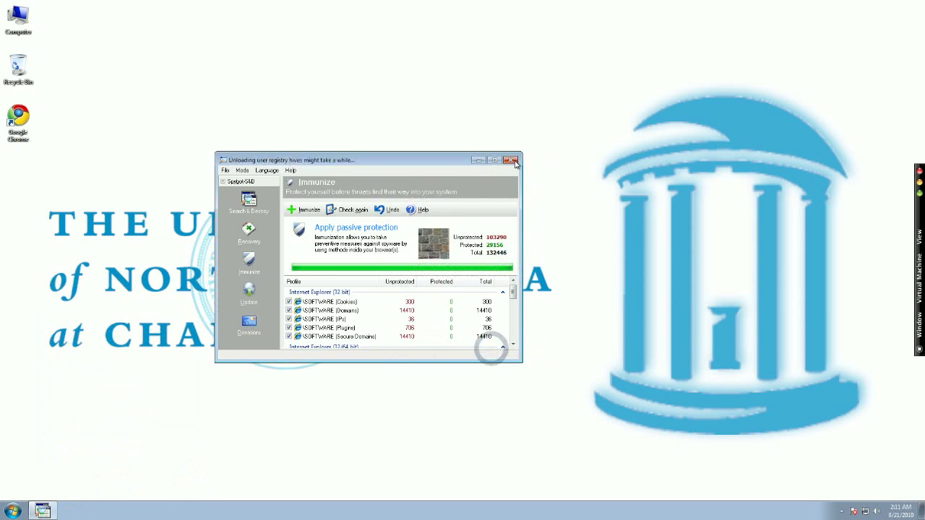
left_click(512, 159)
left_click(12, 510)
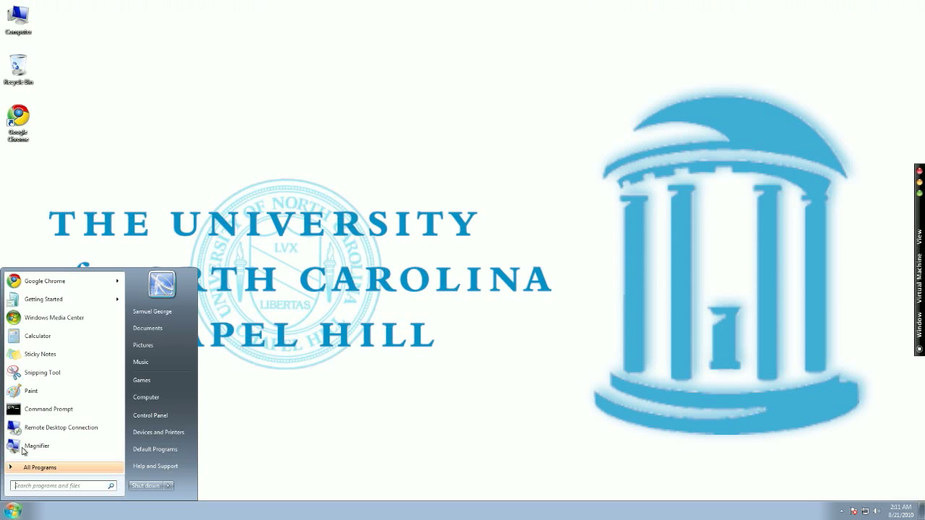
type("spy")
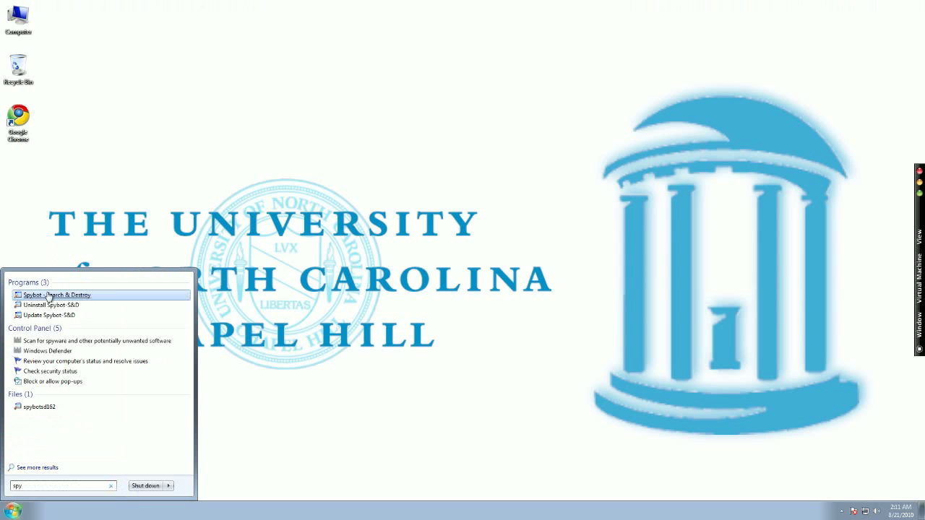
left_click(49, 294)
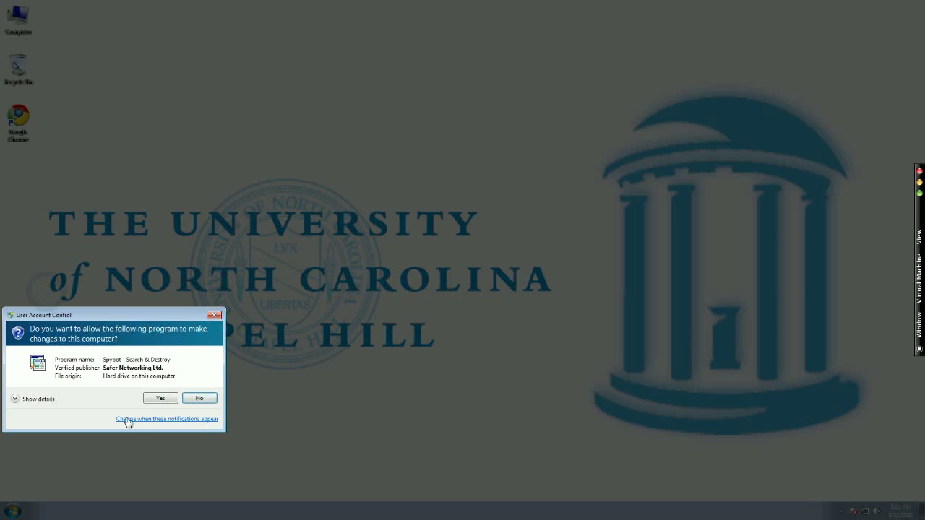
left_click(153, 400)
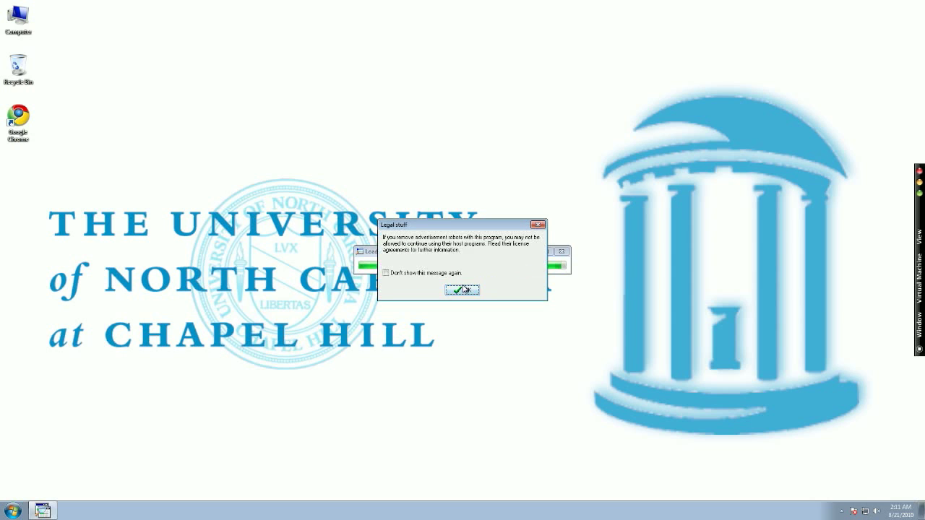
left_click(458, 290)
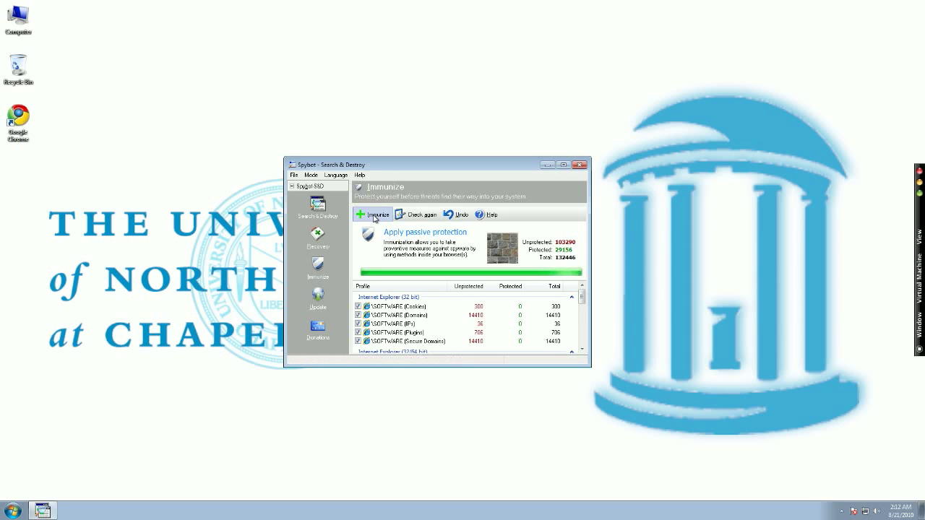
Run the immunization again on all selected profiles with administrator rights.
left_click(373, 216)
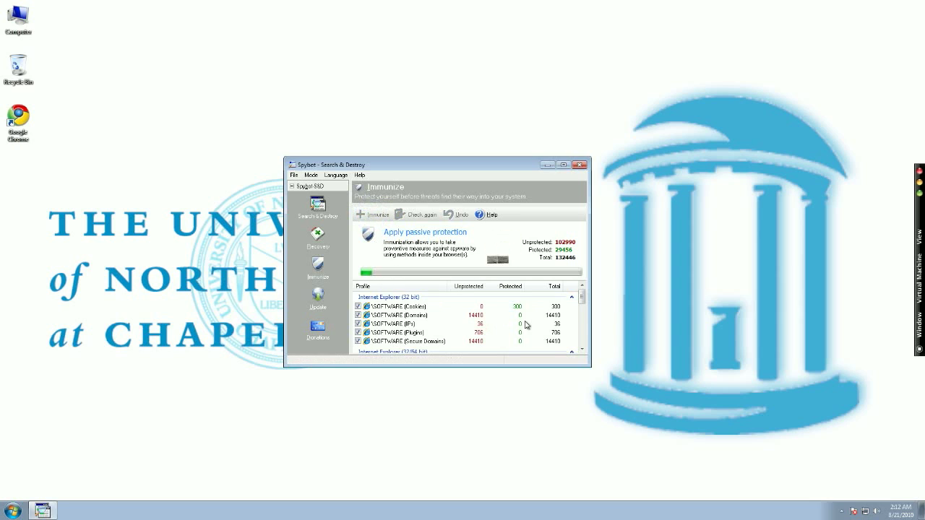
mouse_move(580, 298)
left_mouse_down()
mouse_move(583, 347)
mouse_move(579, 302)
left_mouse_up()
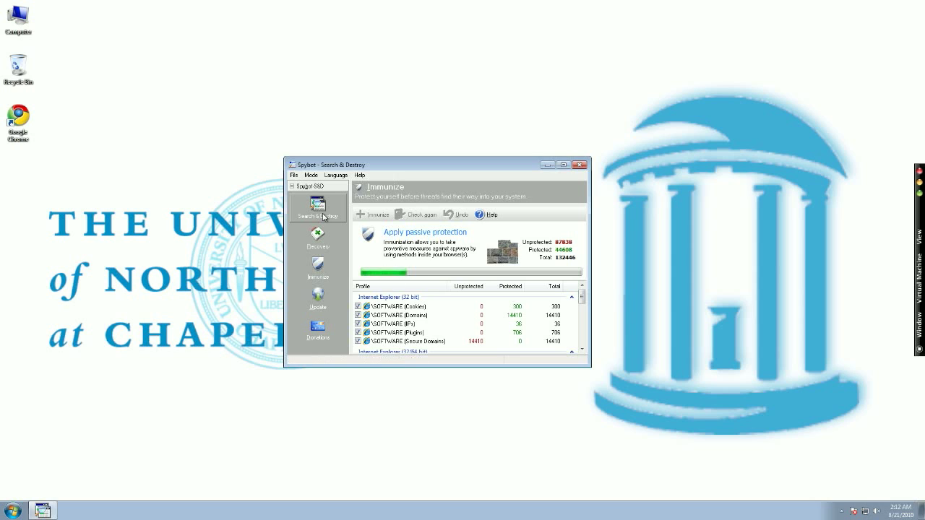
Download the important Spybot updates from the preselected mirror, acknowledge the re-immunization notice, and exit the updater.
left_click(323, 295)
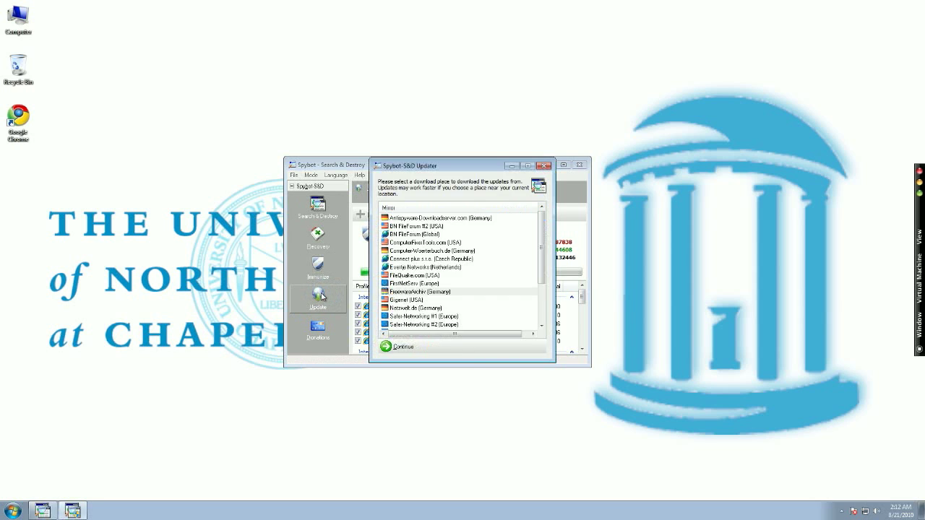
left_click(396, 346)
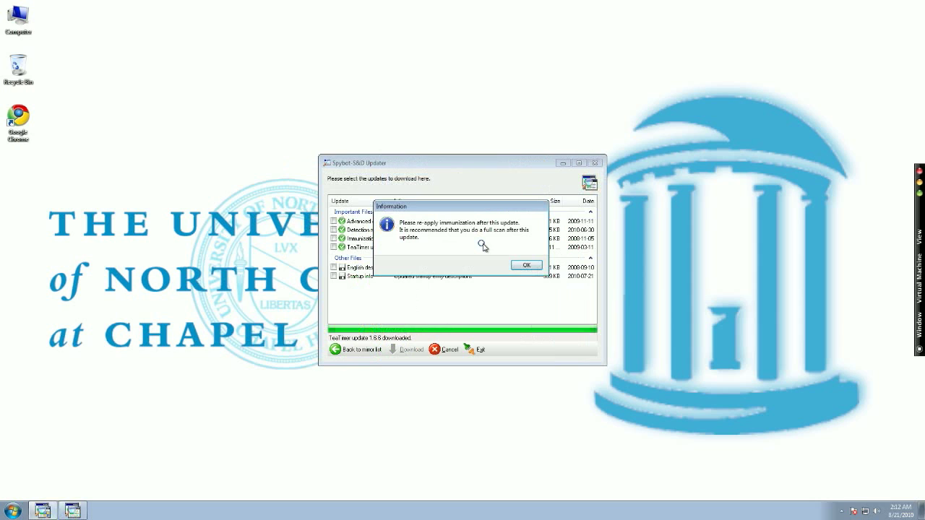
key("Return")
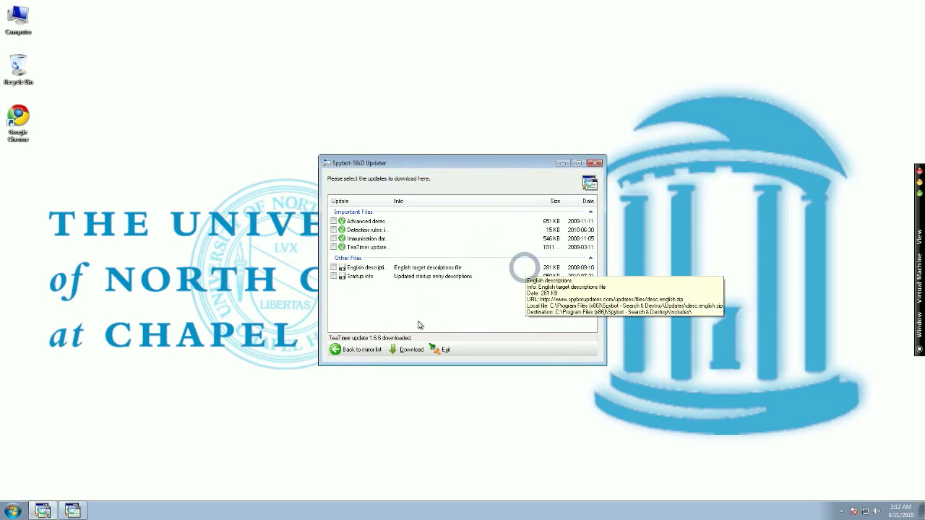
left_click_drag(402, 156, 417, 276)
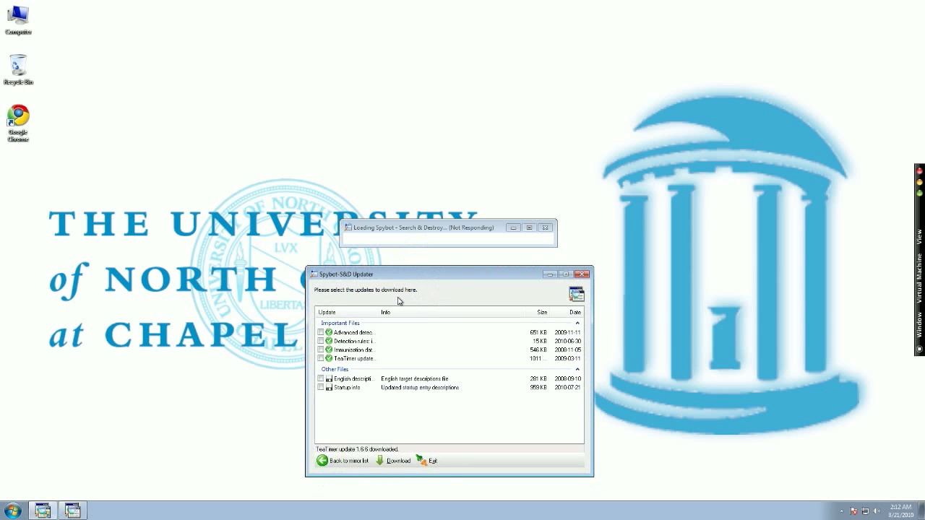
left_click(423, 460)
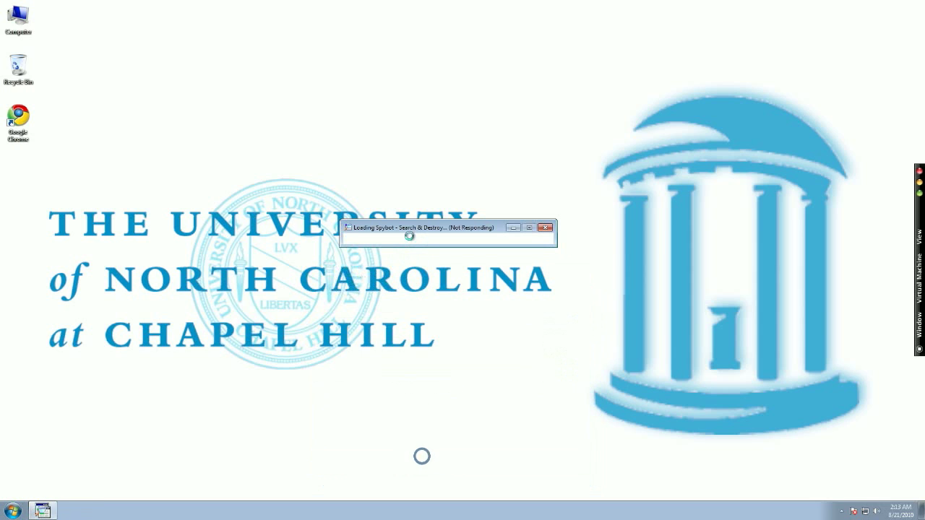
Close the unresponsive Spybot loading window together with its legal notice.
left_click(543, 227)
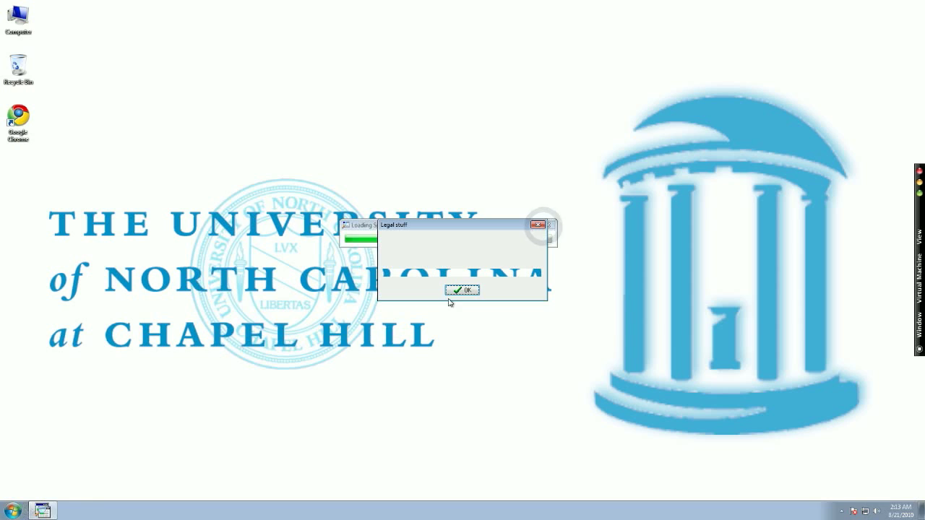
left_click(463, 290)
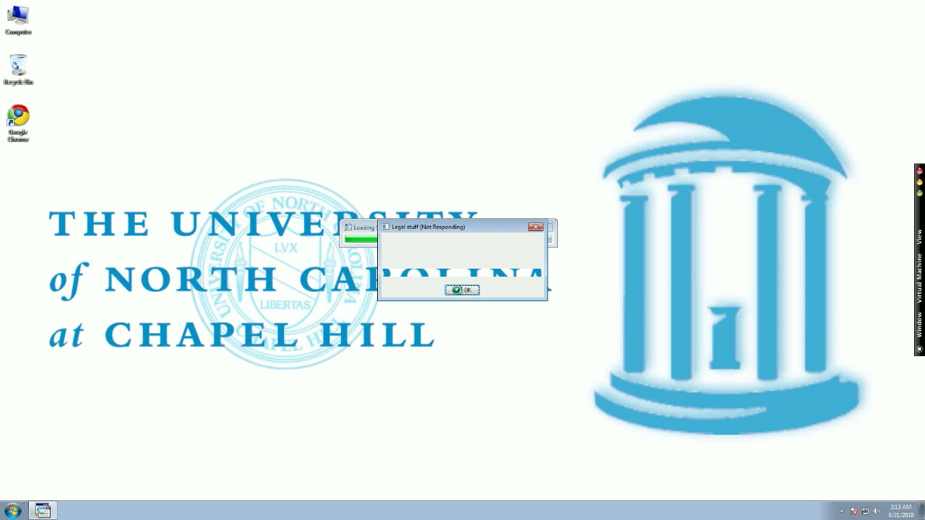
left_click(535, 228)
left_click(398, 335)
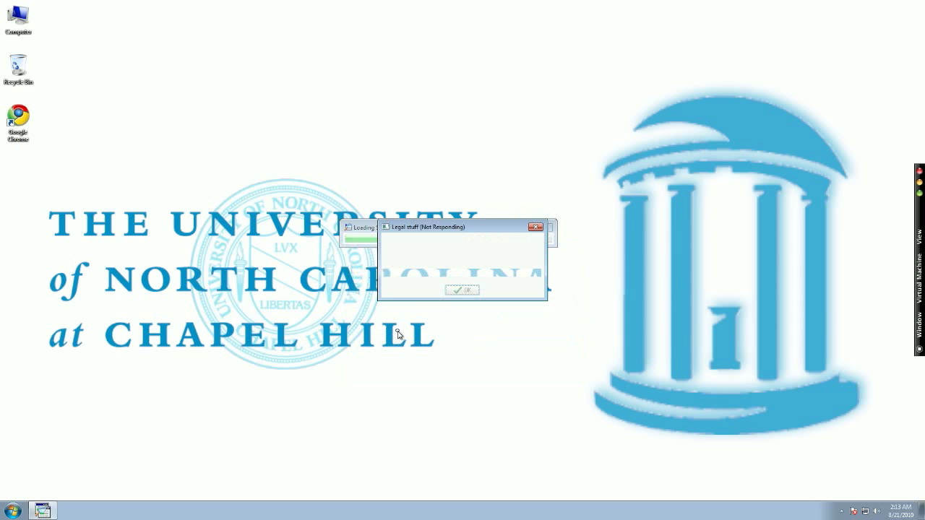
Find Spybot - Search & Destroy by searching for "spy", relaunch it past the legal notice, and open the Immunize page.
left_click(13, 511)
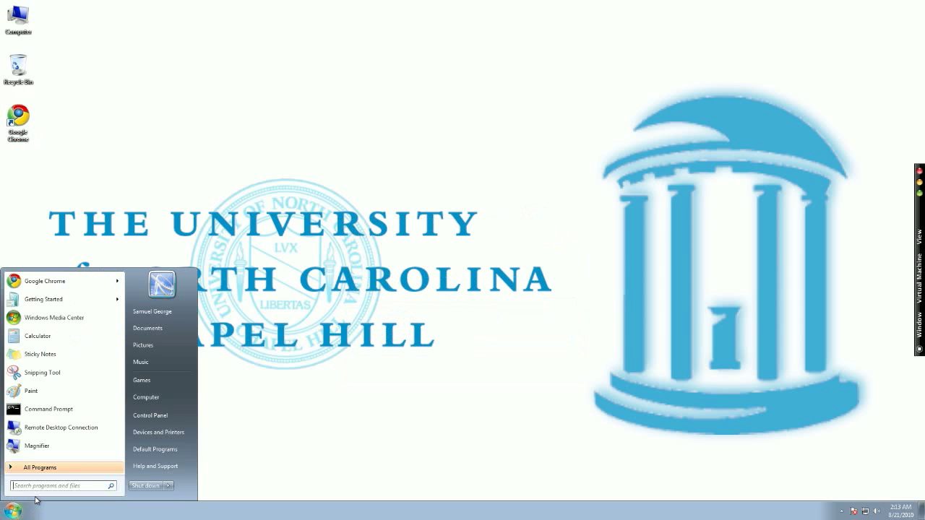
type("spy")
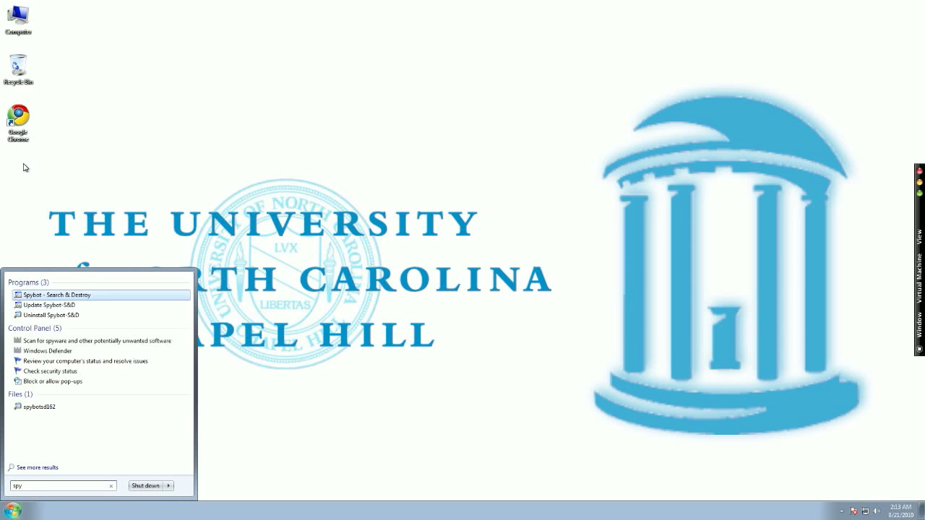
left_click(50, 295)
left_click(161, 398)
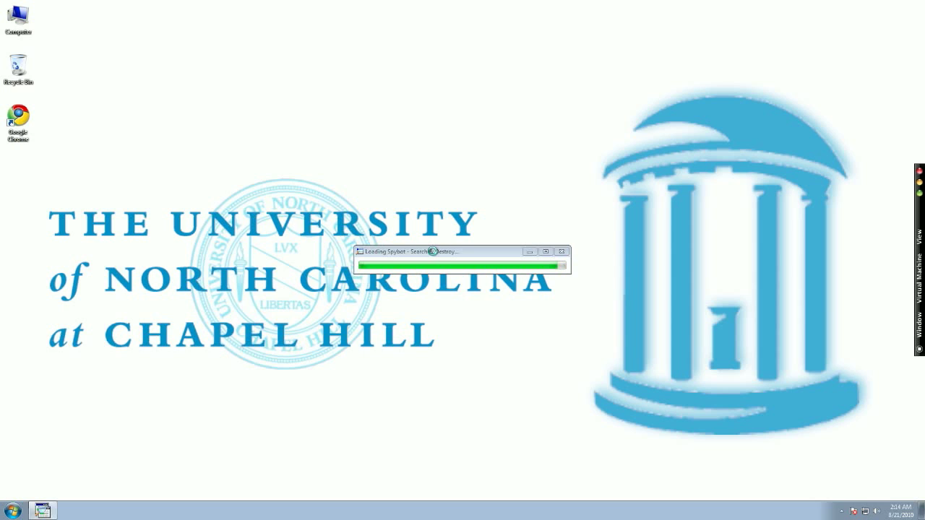
left_click(457, 292)
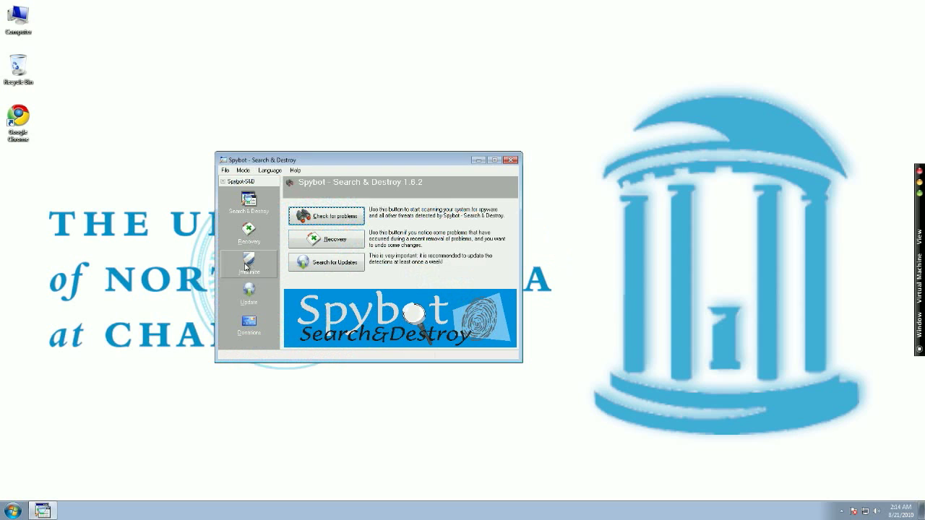
left_click(247, 266)
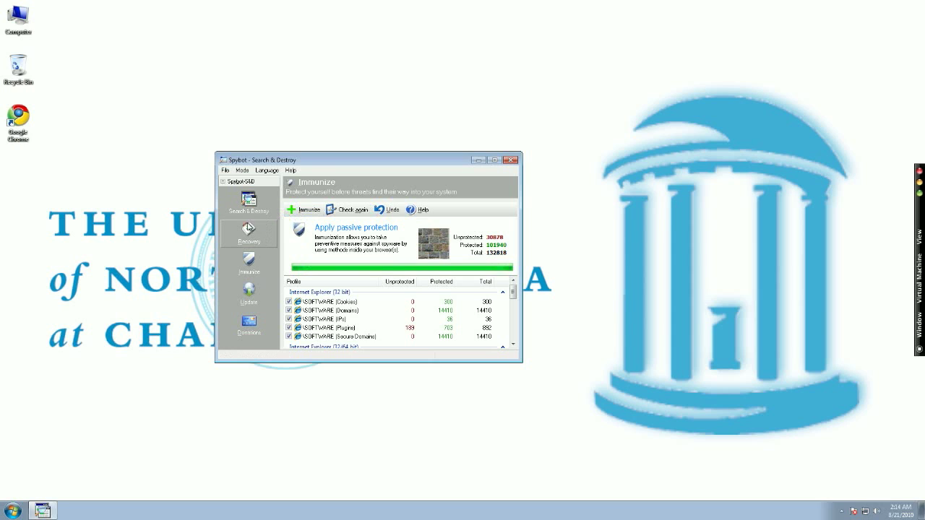
Start a Search & Destroy check for problems, agree to clean the temporary files, and close the program during the scan.
left_click(248, 201)
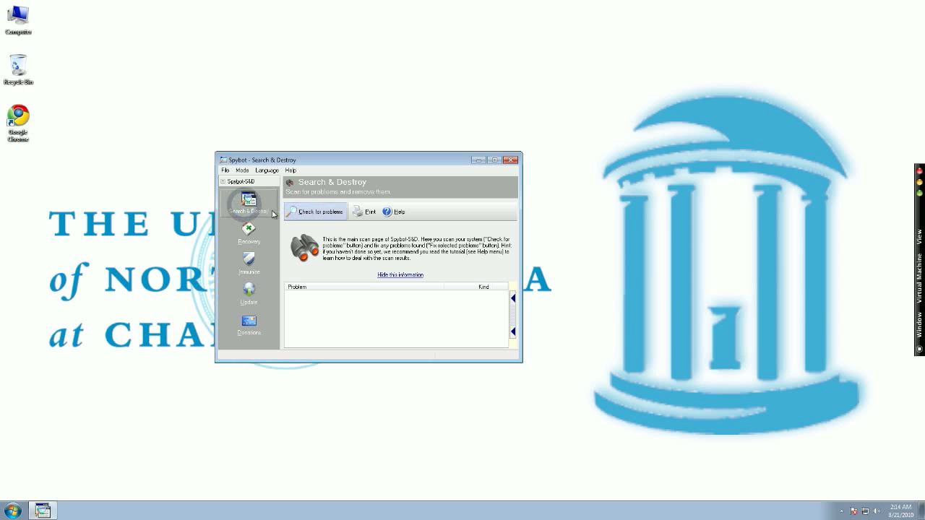
left_click(316, 215)
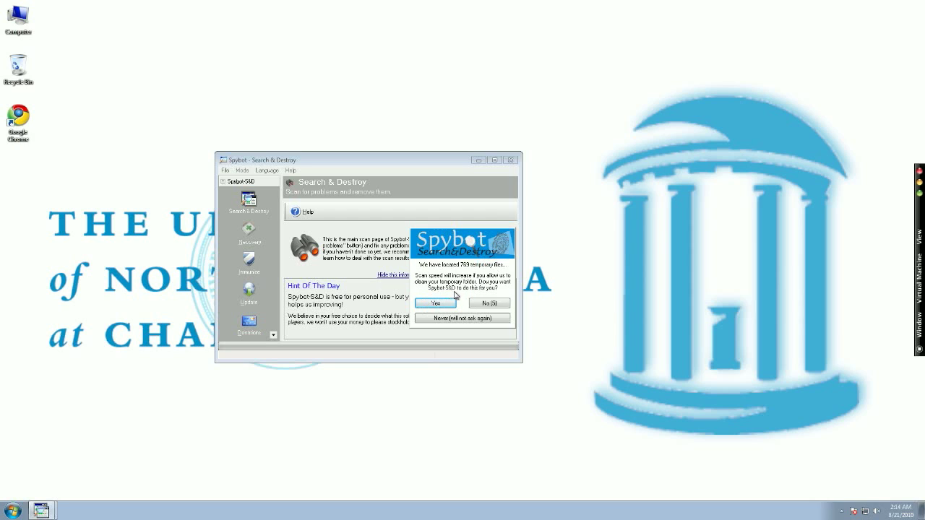
left_click(434, 305)
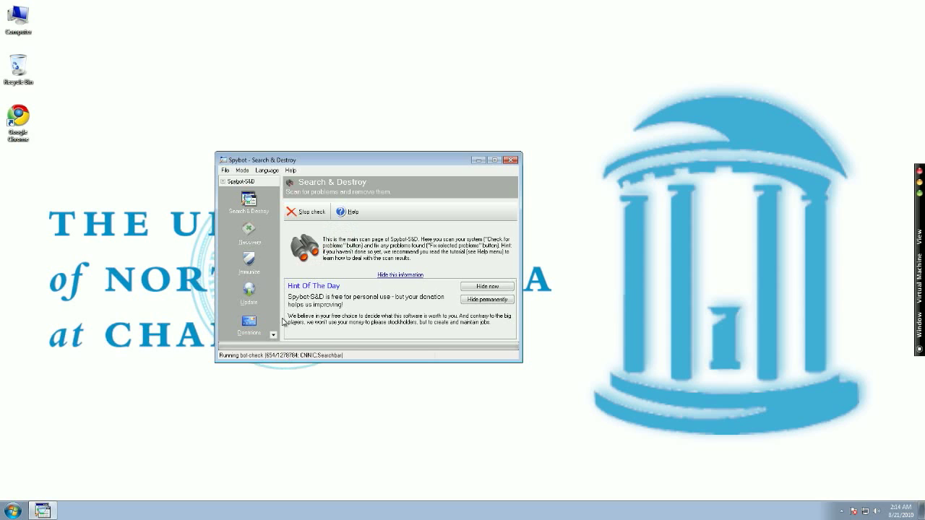
left_click(510, 161)
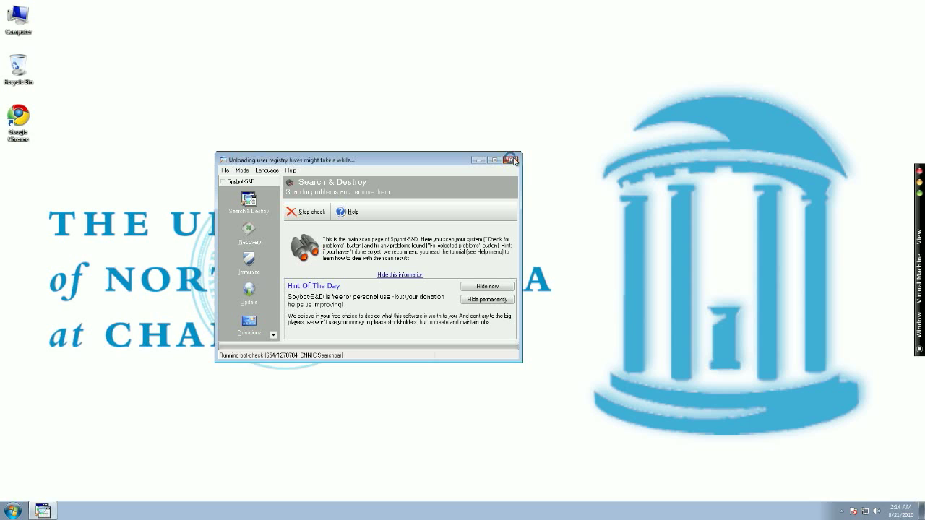